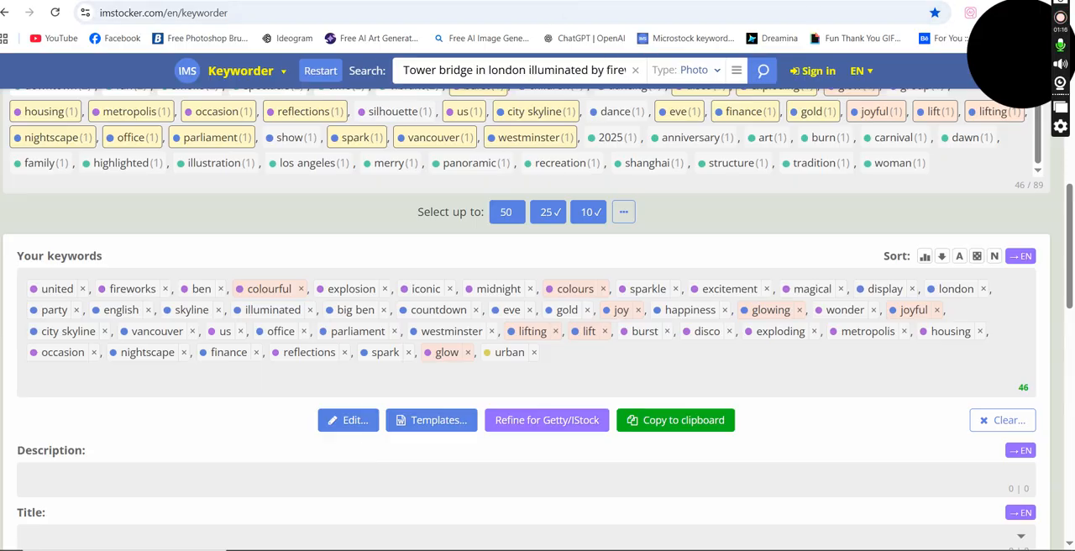
Step: Open the desktop folder upscayl_jpg_realesrgan-x4fast_3x and preview the Tower Bridge image whose name starts with 92fa5baa
key(super+d)
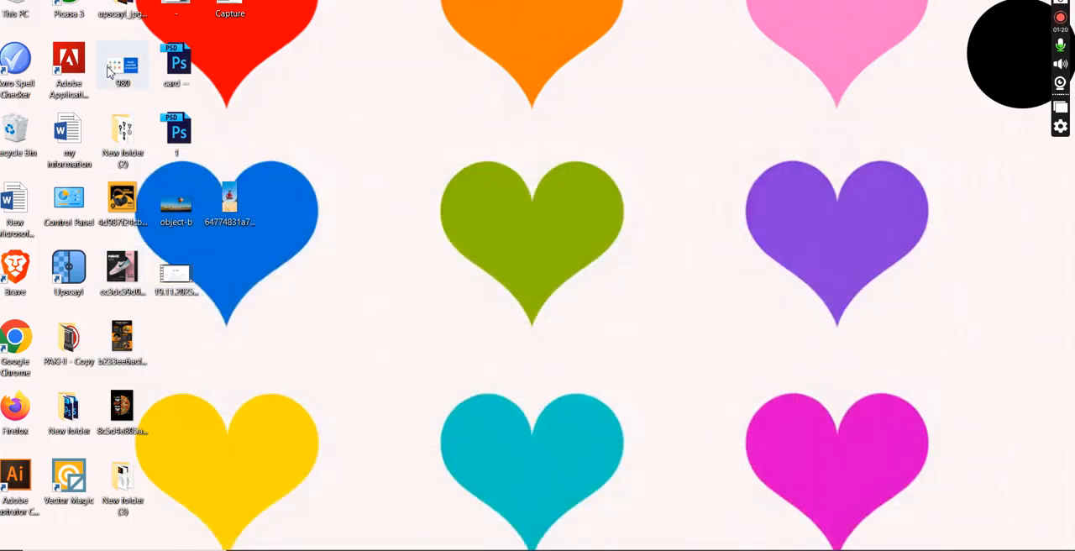
double_click(126, 14)
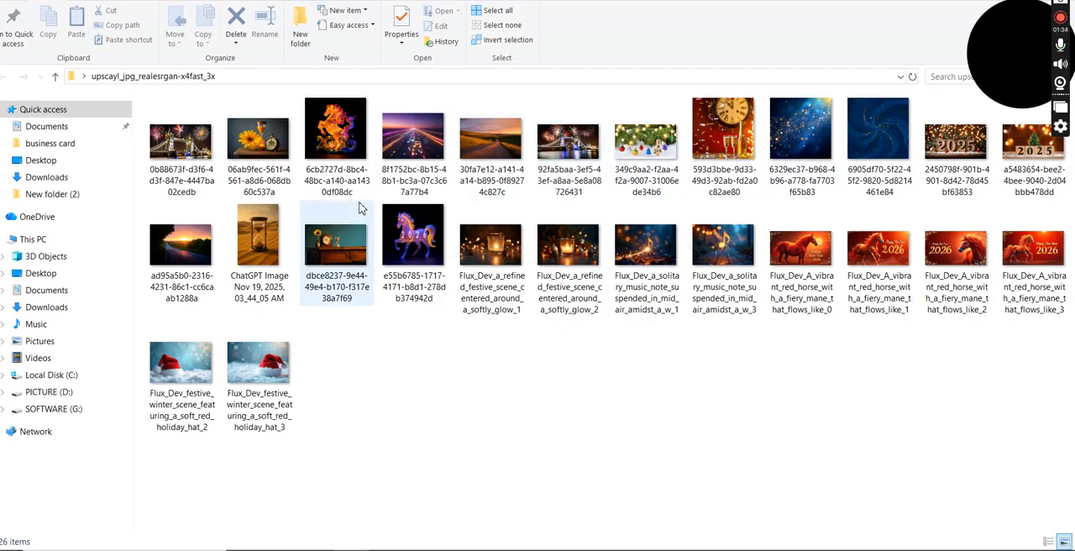
click(575, 168)
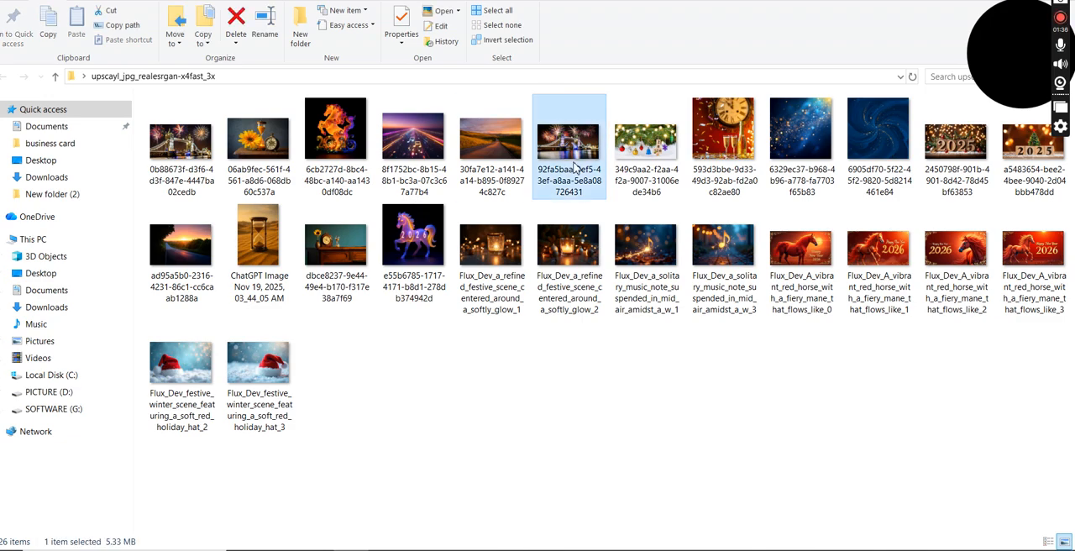
double_click(575, 168)
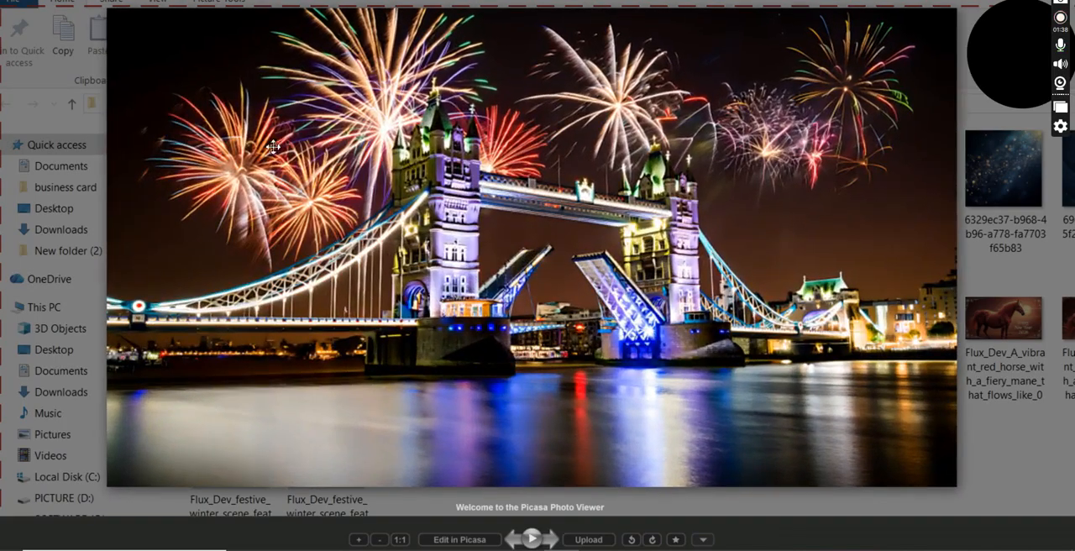
double_click(757, 432)
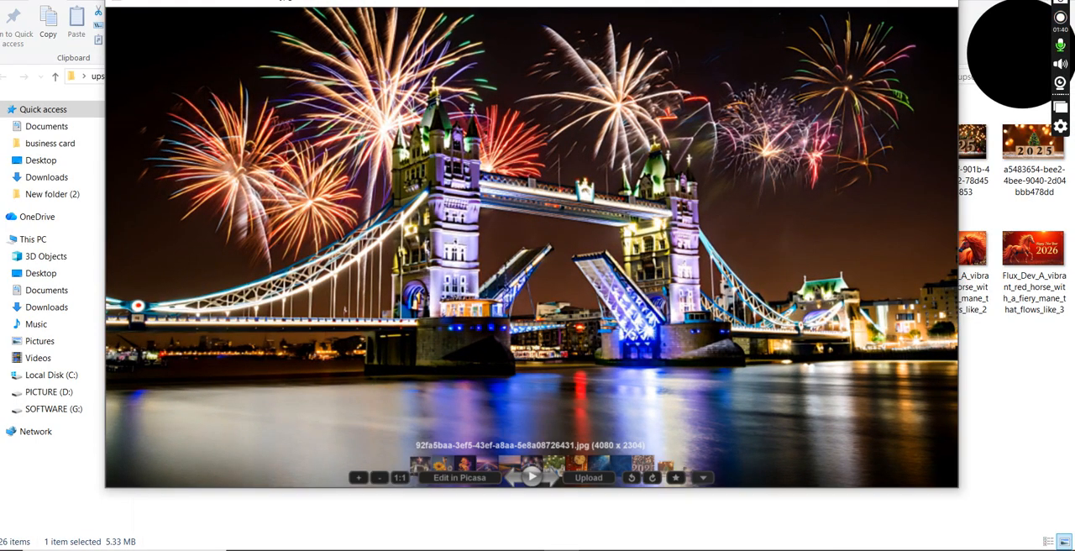
click(941, 2)
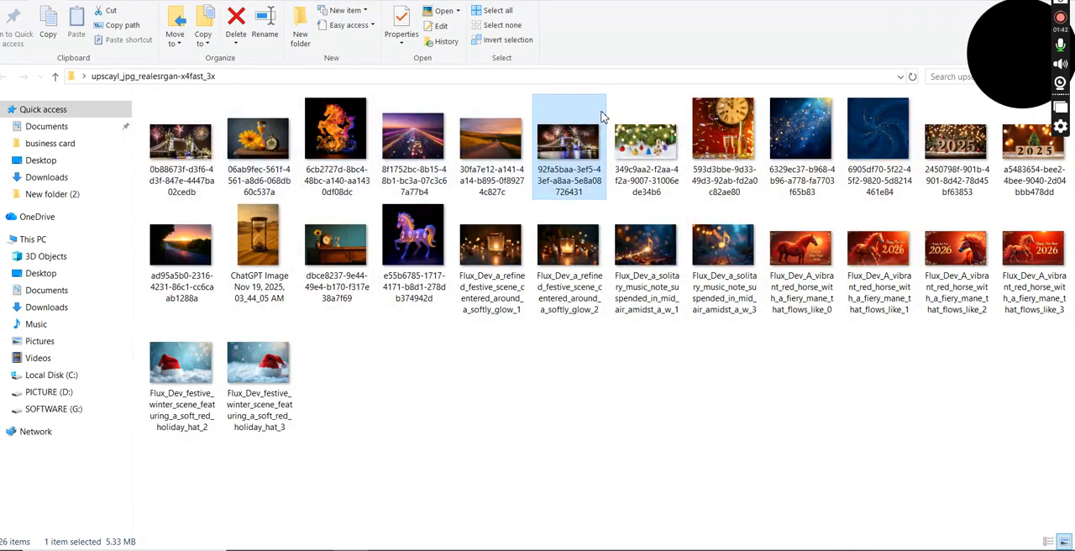
Step: Examine the Title and Tags fields in the detailed properties of the 92fa5baa Tower Bridge image, leaving them unedited
double_click(556, 176)
right_click(556, 173)
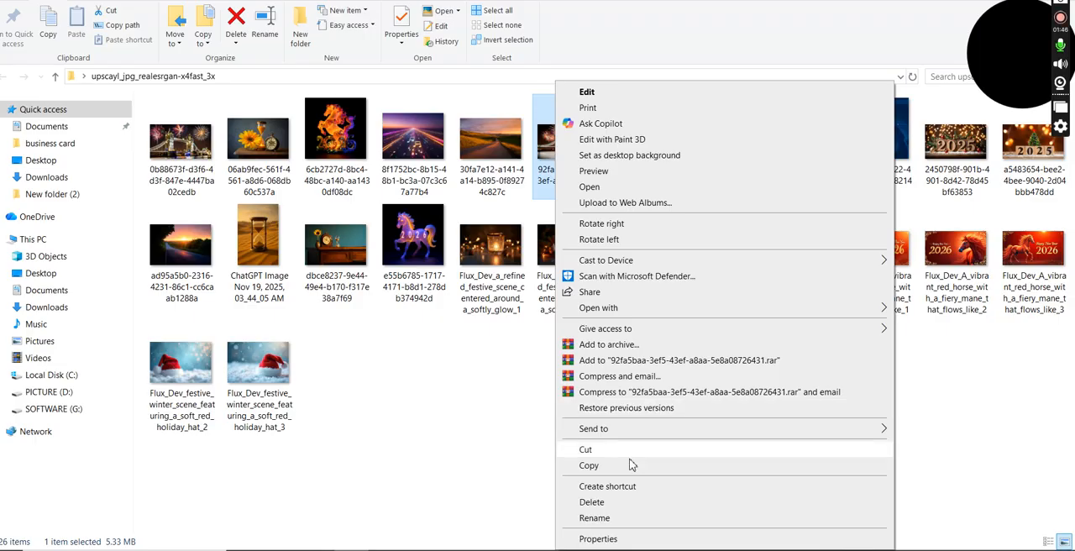
click(599, 539)
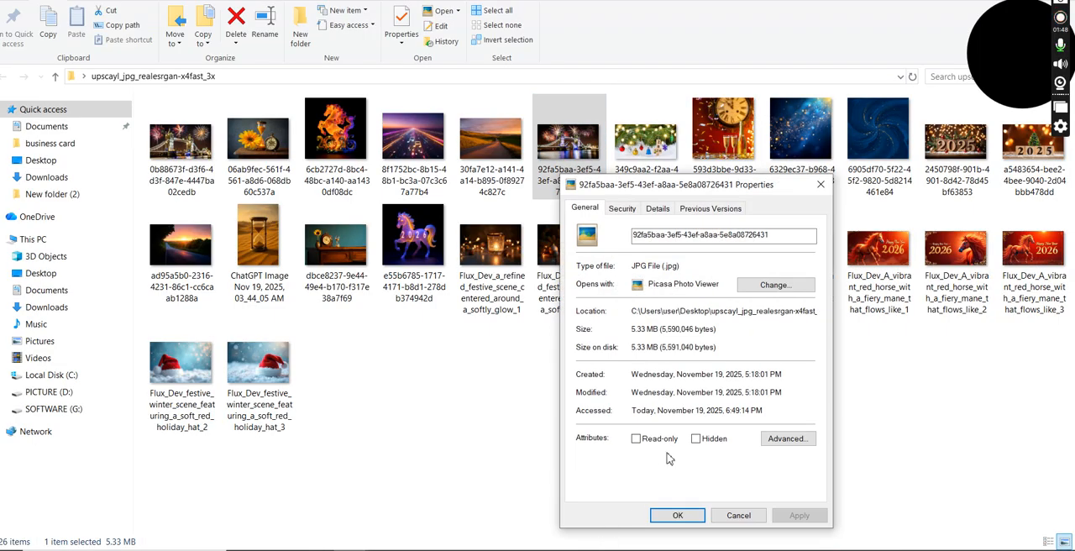
click(656, 212)
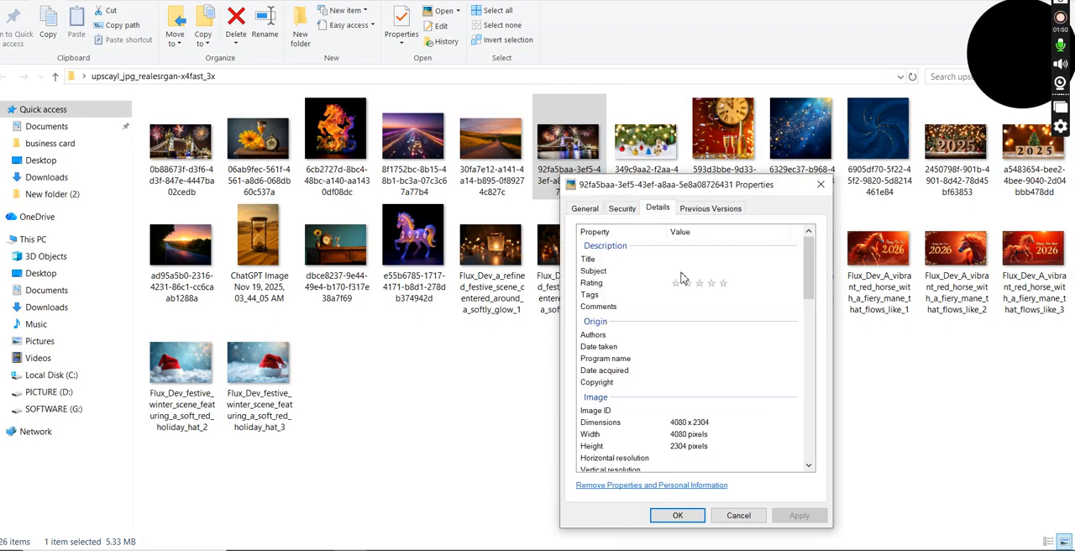
click(682, 260)
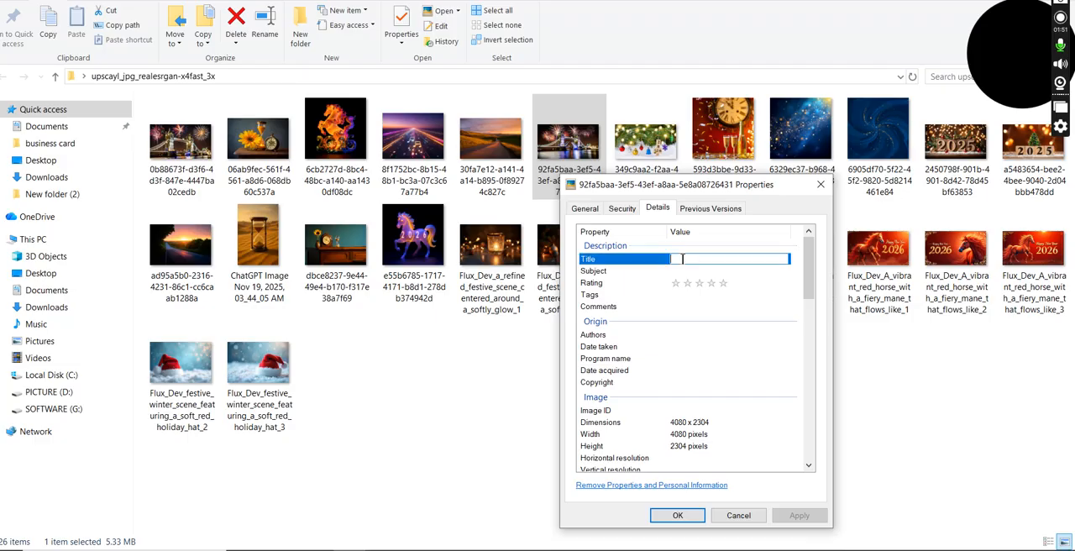
click(690, 295)
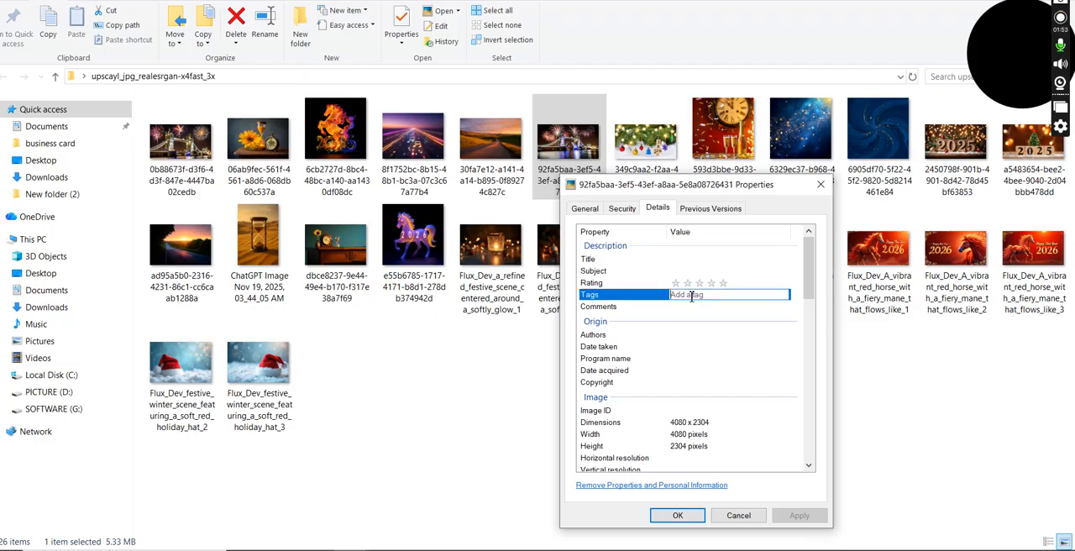
click(820, 184)
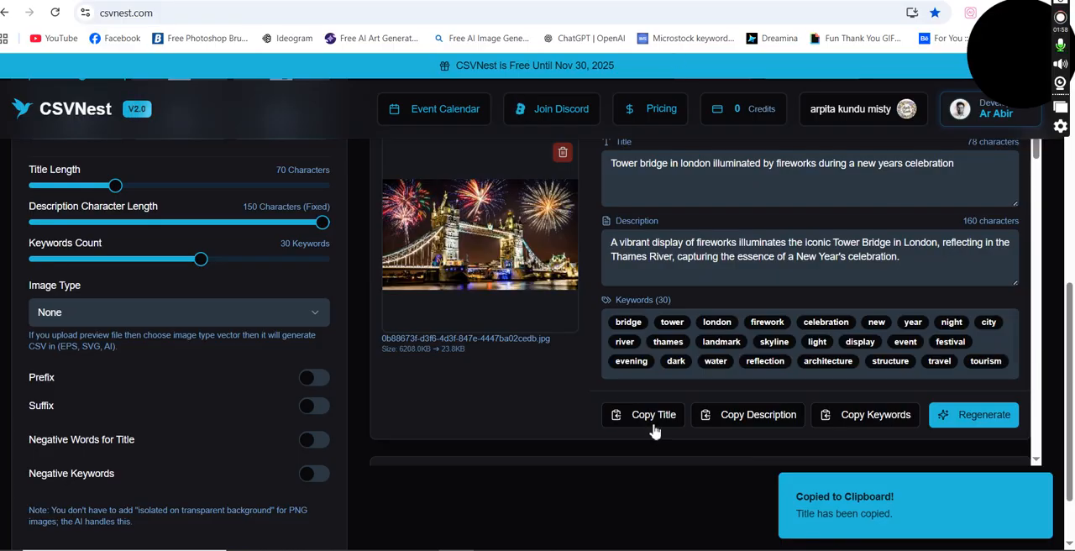
Step: Copy the generated Tower Bridge title from CSVNest and paste it into the Title property of the 92fa5baa image
click(651, 425)
click(976, 2)
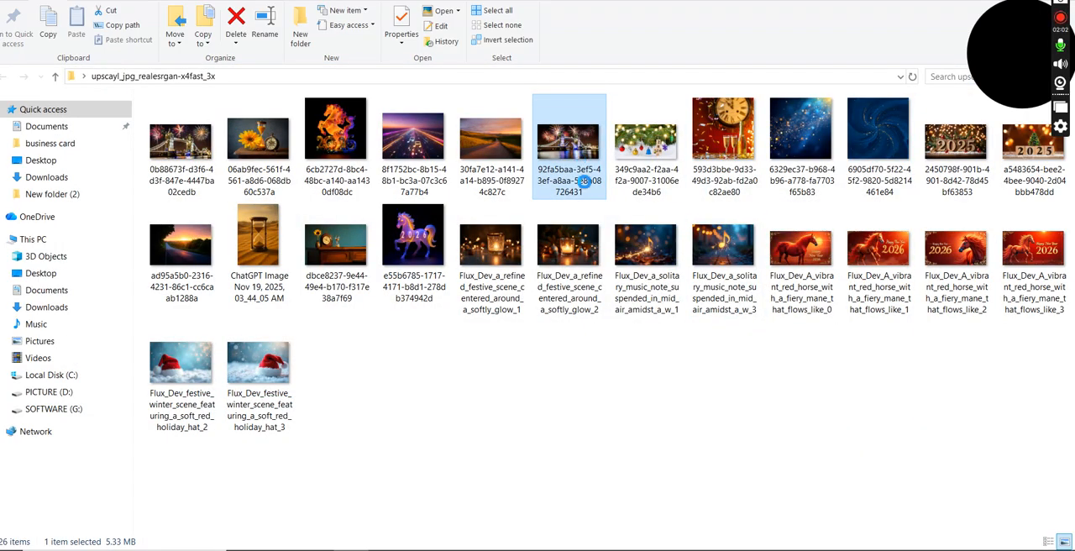
right_click(577, 178)
click(620, 539)
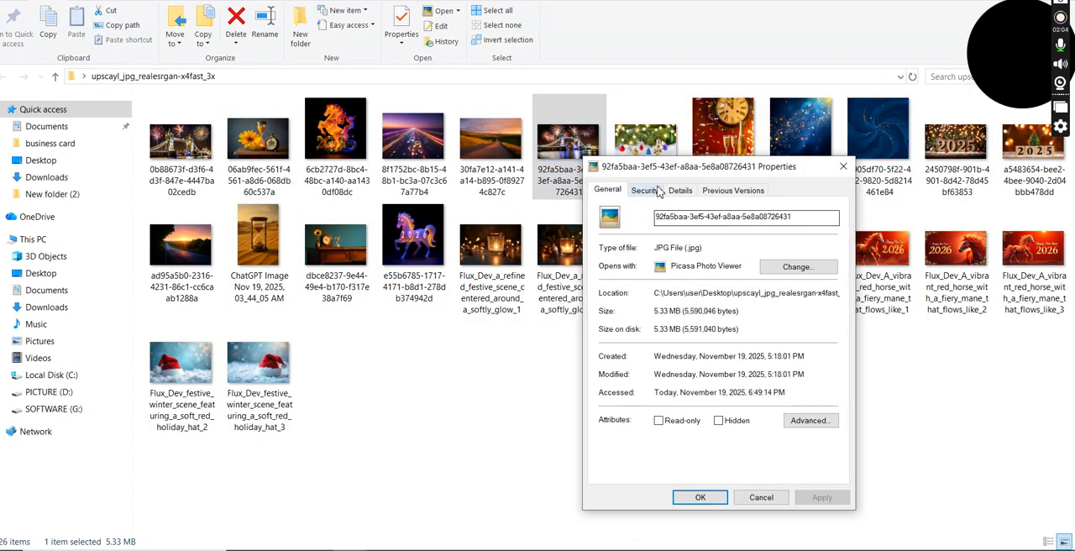
click(680, 190)
click(705, 240)
right_click(706, 241)
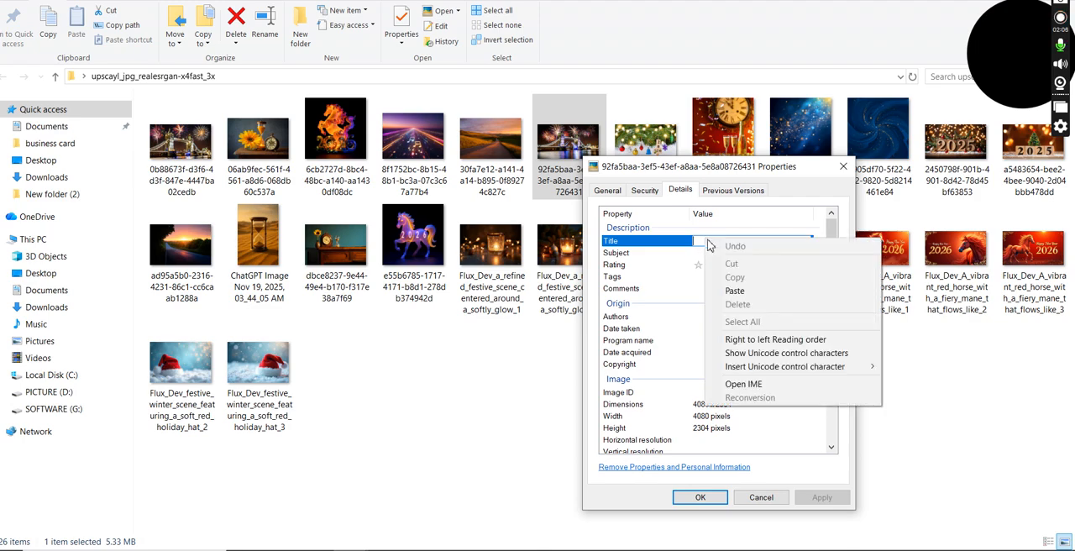
click(742, 292)
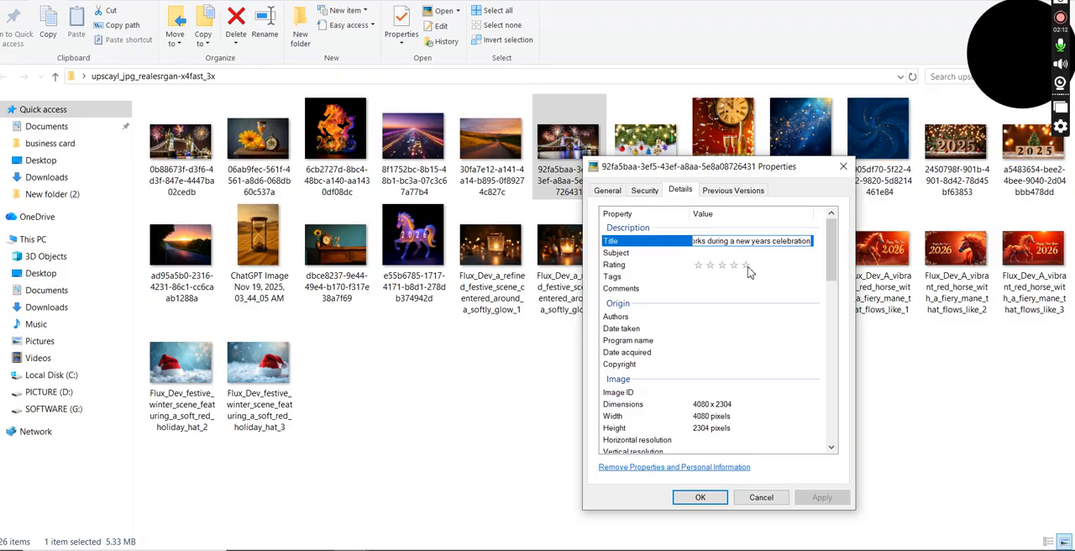
Step: Set the 92fa5baa image's rating to five stars
click(746, 266)
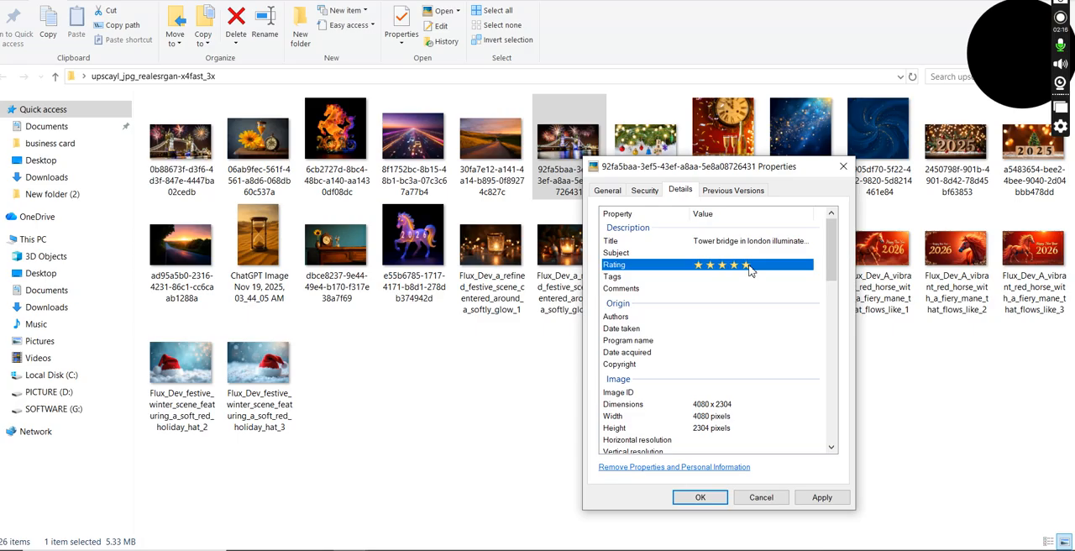
click(712, 253)
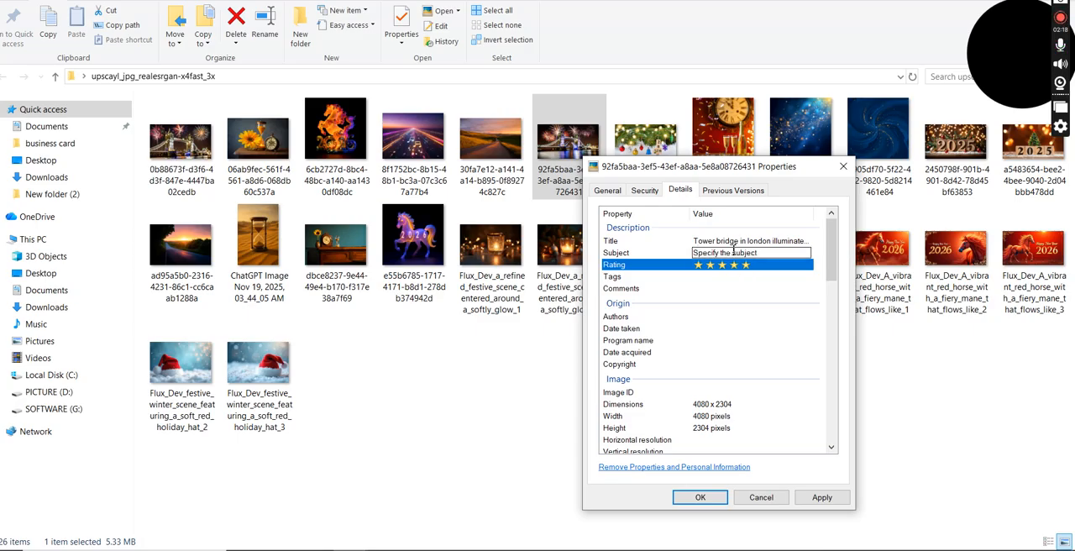
click(754, 276)
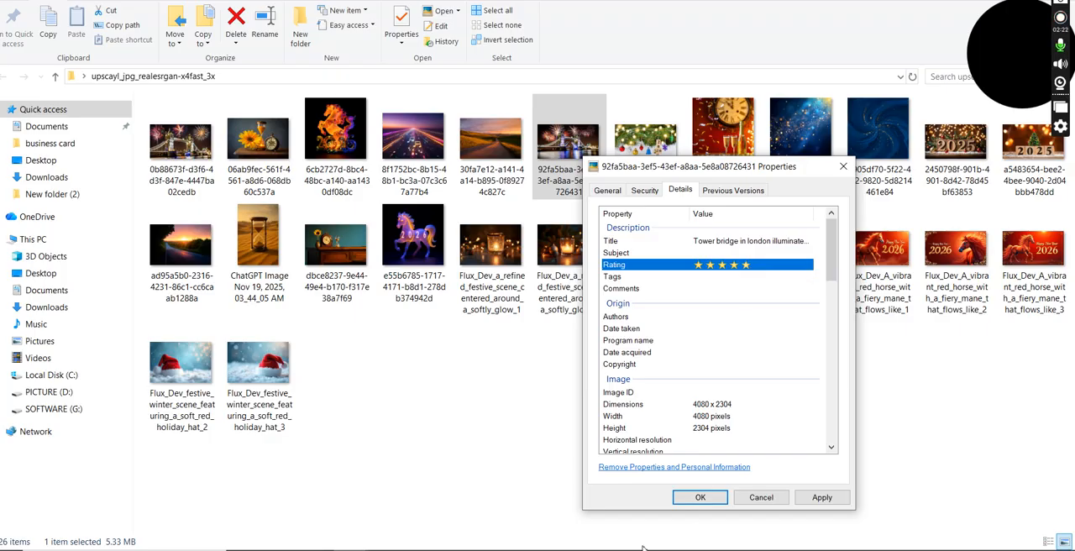
Step: Switch to the IMS Keyworder page in the browser and copy the full list of selected keywords to the clipboard
click(458, 550)
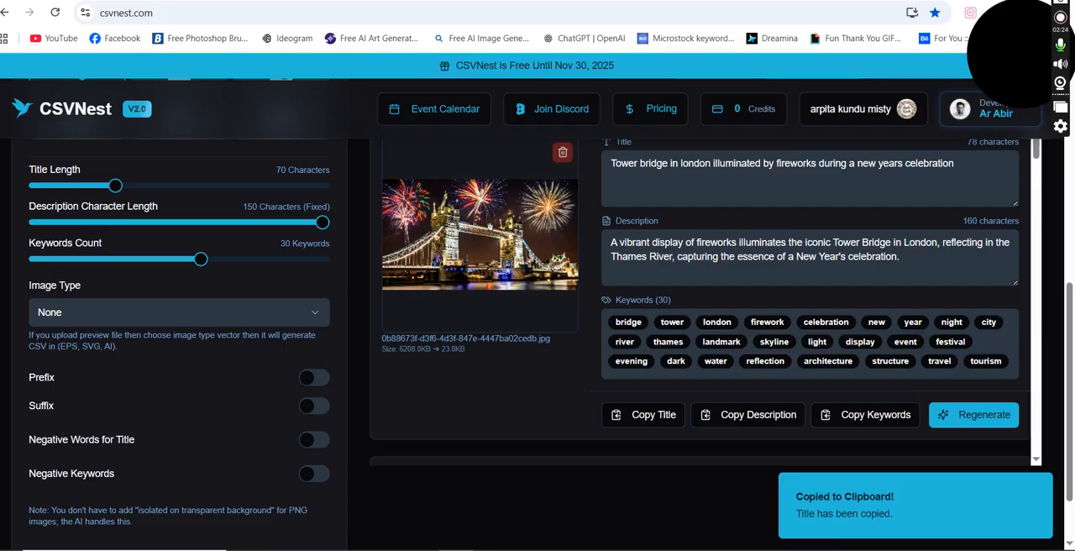
key(ctrl+Tab)
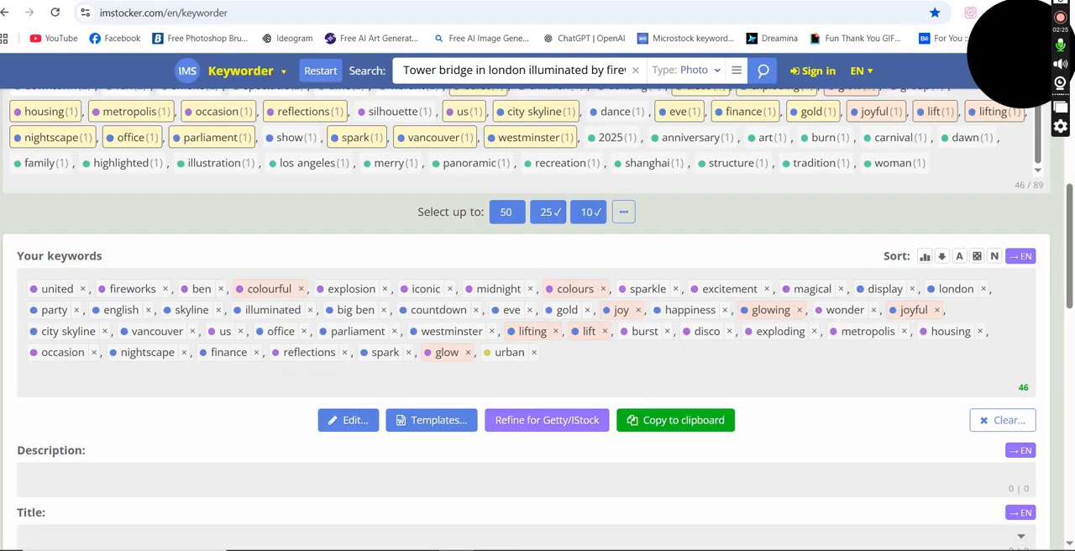
click(700, 434)
double_click(694, 437)
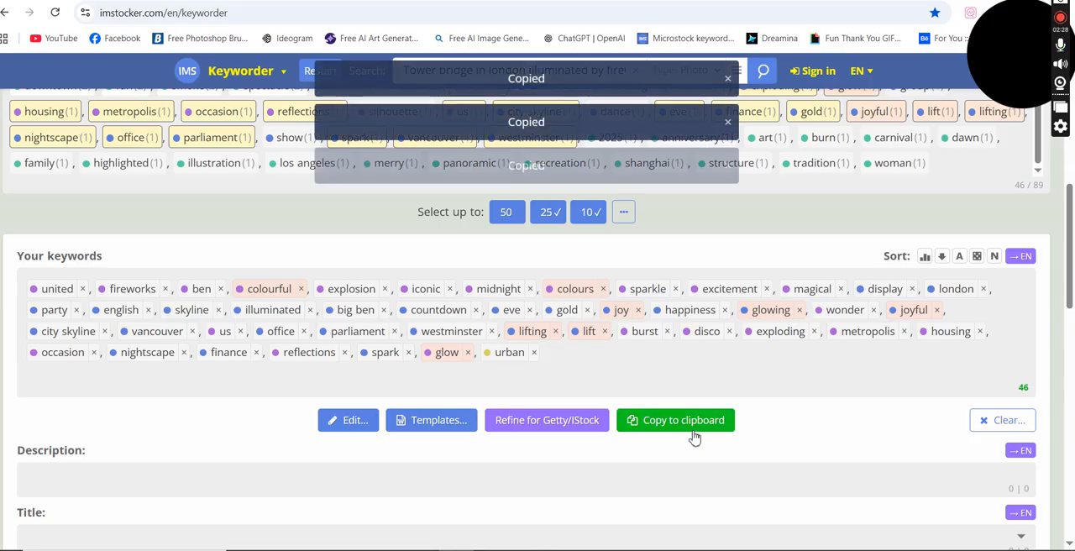
Step: Paste the copied keywords into the Tags property of the 92fa5baa image and save its properties
key(alt+Tab)
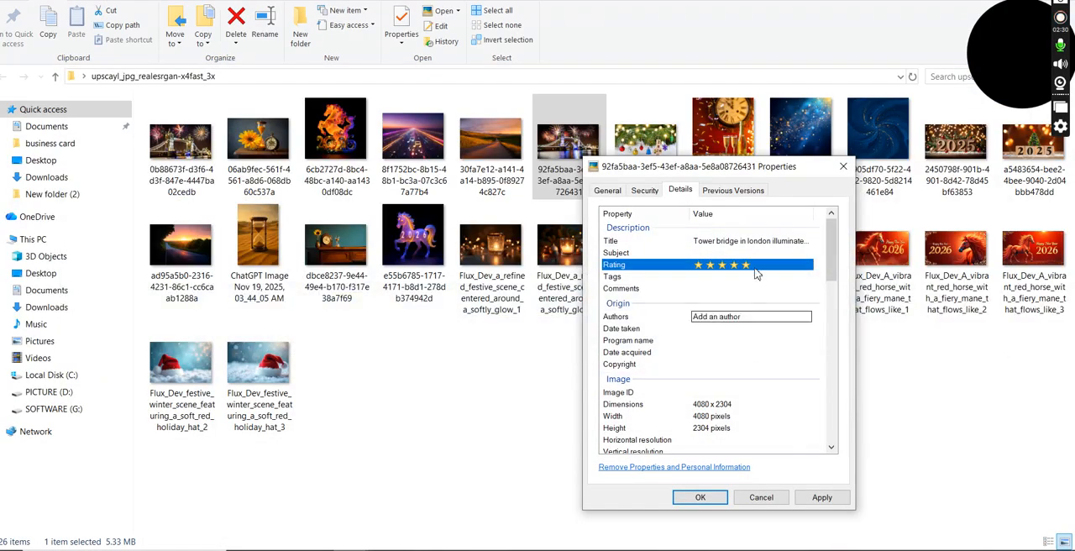
click(720, 277)
right_click(721, 282)
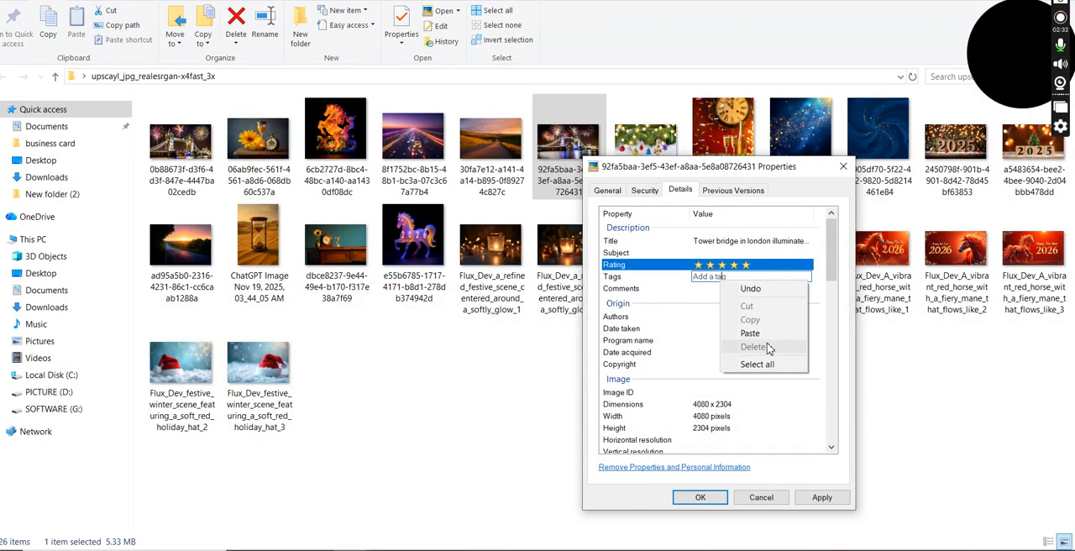
click(749, 332)
text(;)
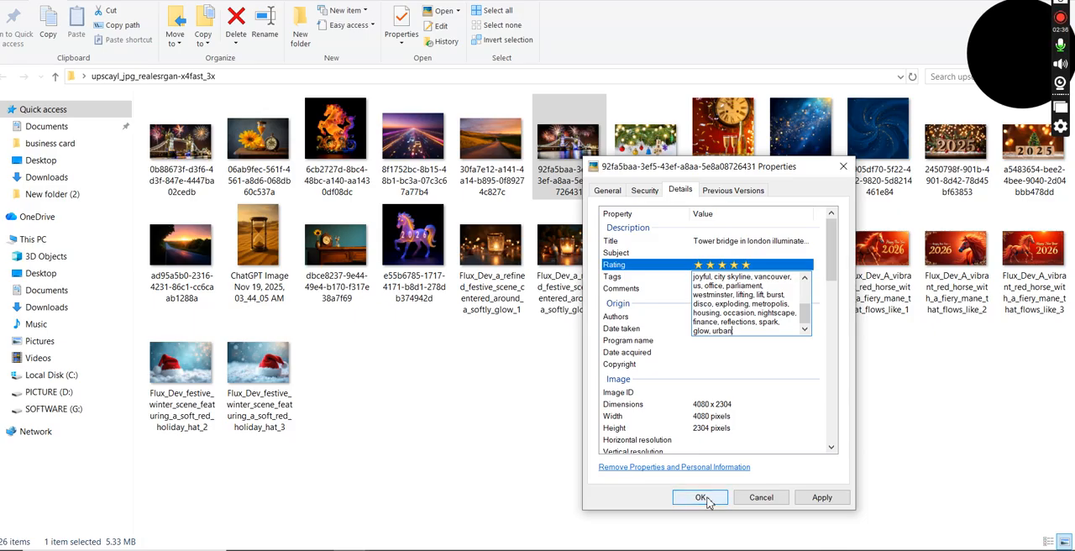
click(702, 498)
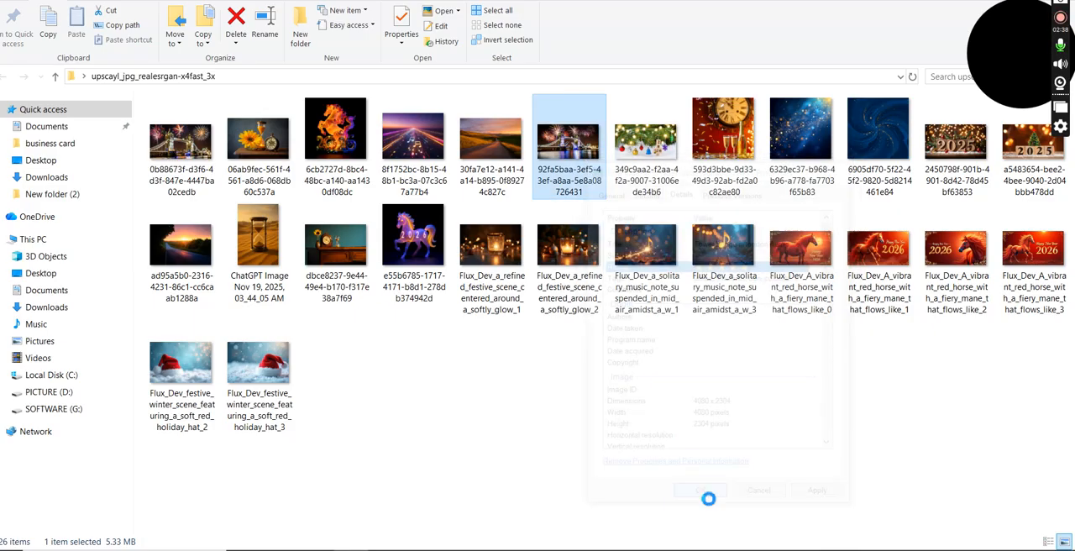
Step: Switch to CSVNest in the browser and copy the generated Tower Bridge title again
mouse_move(456, 550)
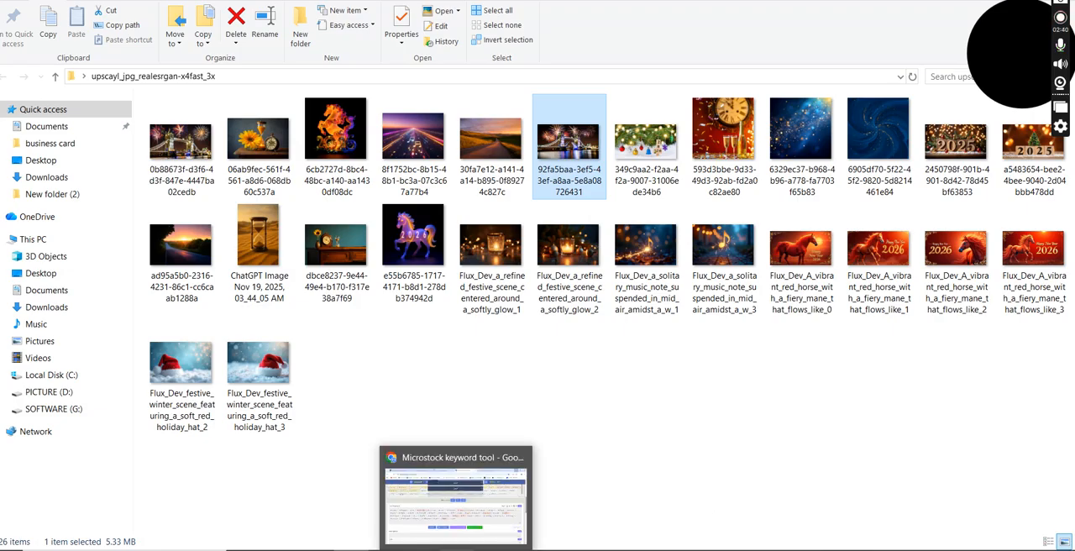
click(458, 502)
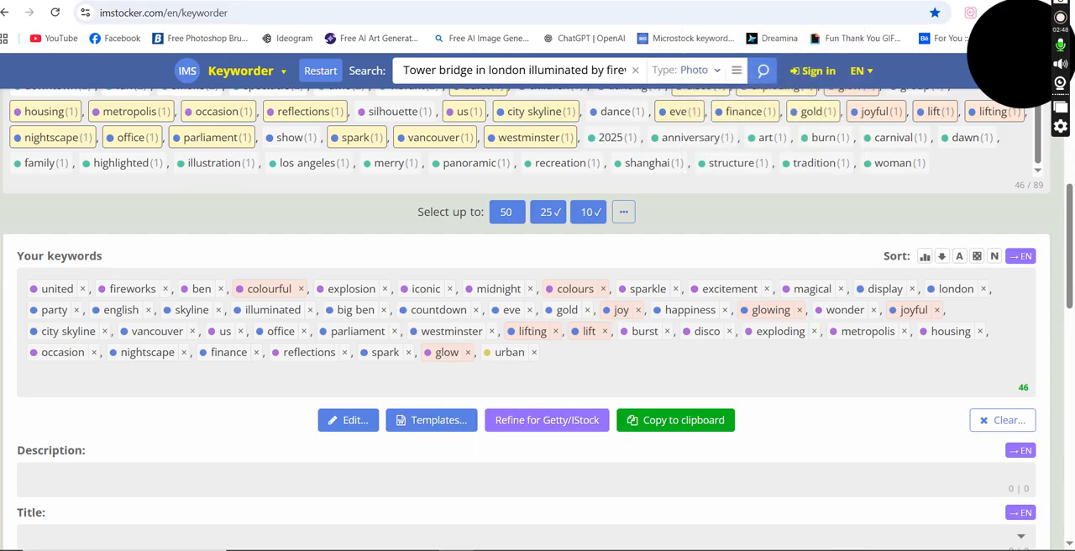
key(ctrl+Tab)
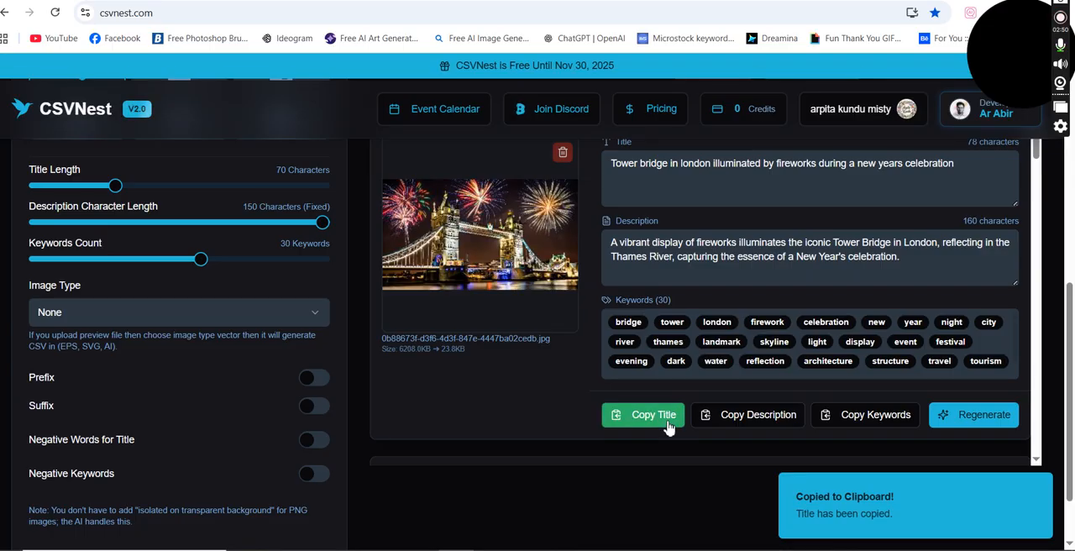
key(alt+Tab)
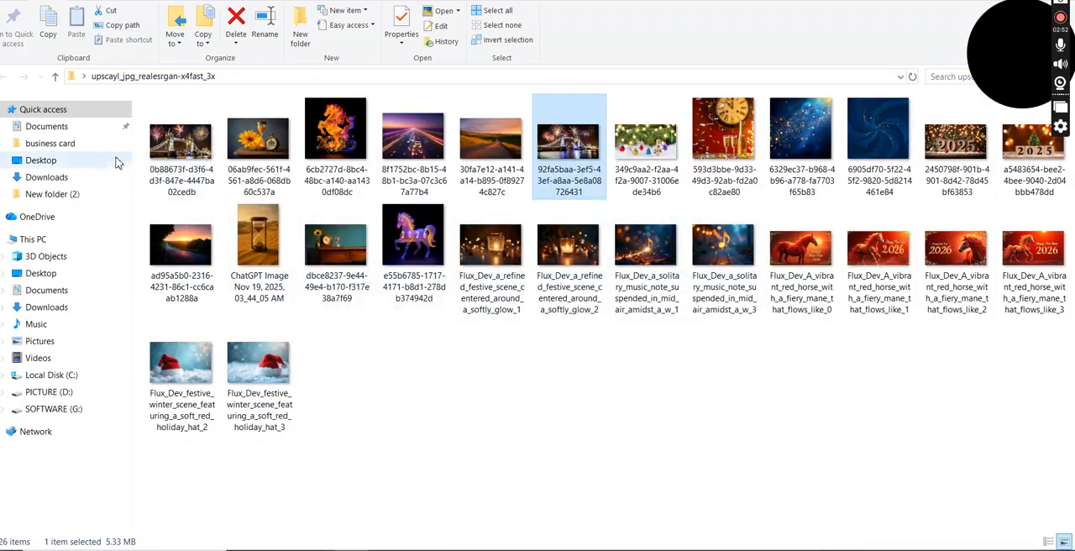
Step: Paste the copied title into the Title property of the Tower Bridge image starting with 0b88673f and rate it five stars
click(187, 178)
right_click(186, 178)
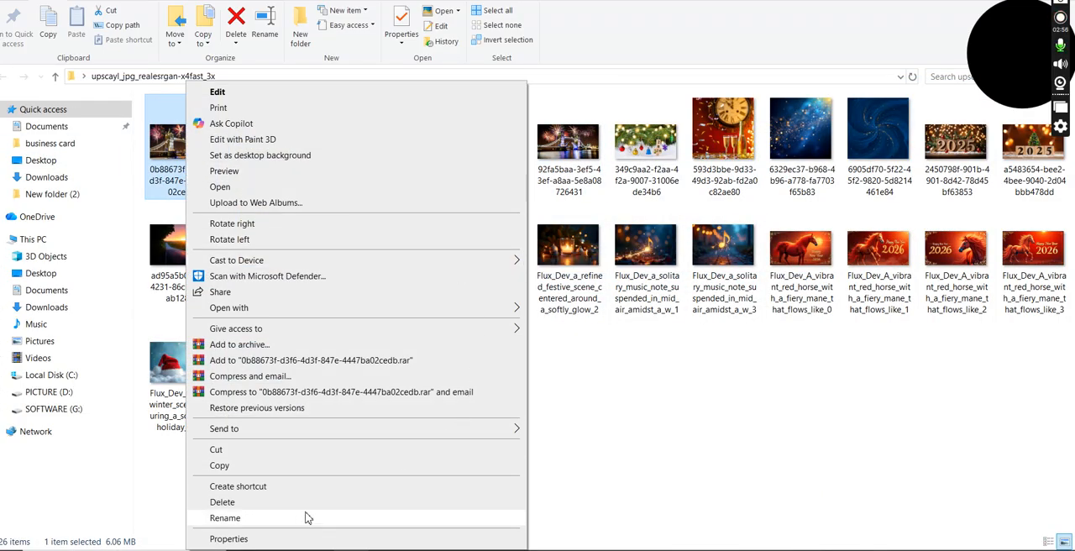
click(286, 544)
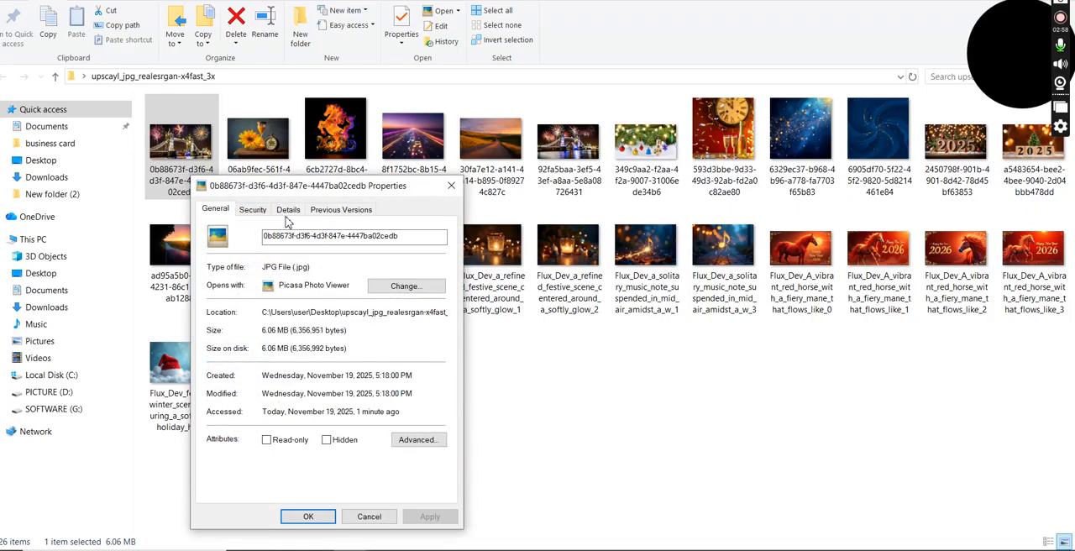
click(288, 211)
click(323, 260)
right_click(322, 260)
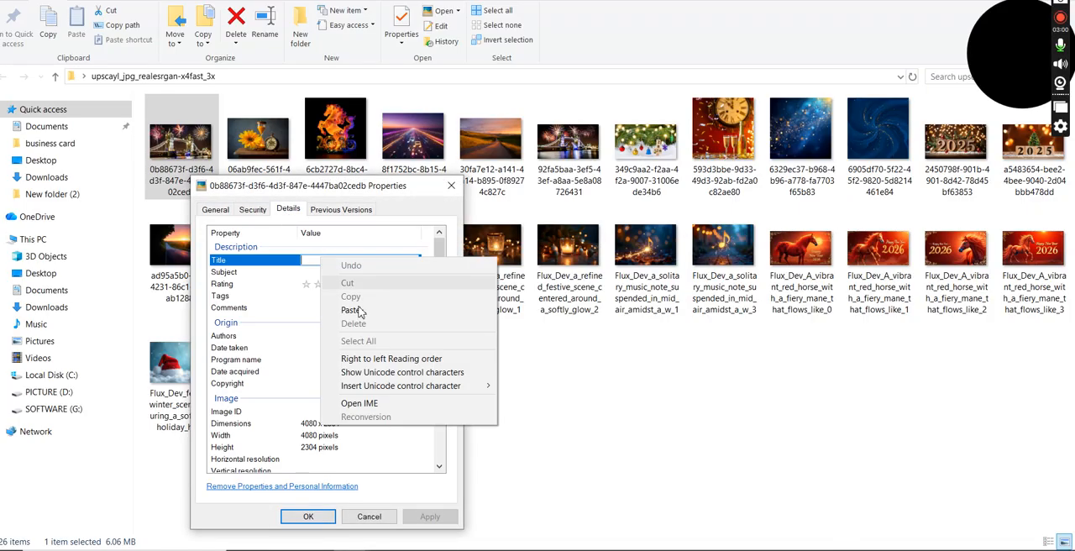
click(365, 311)
click(356, 284)
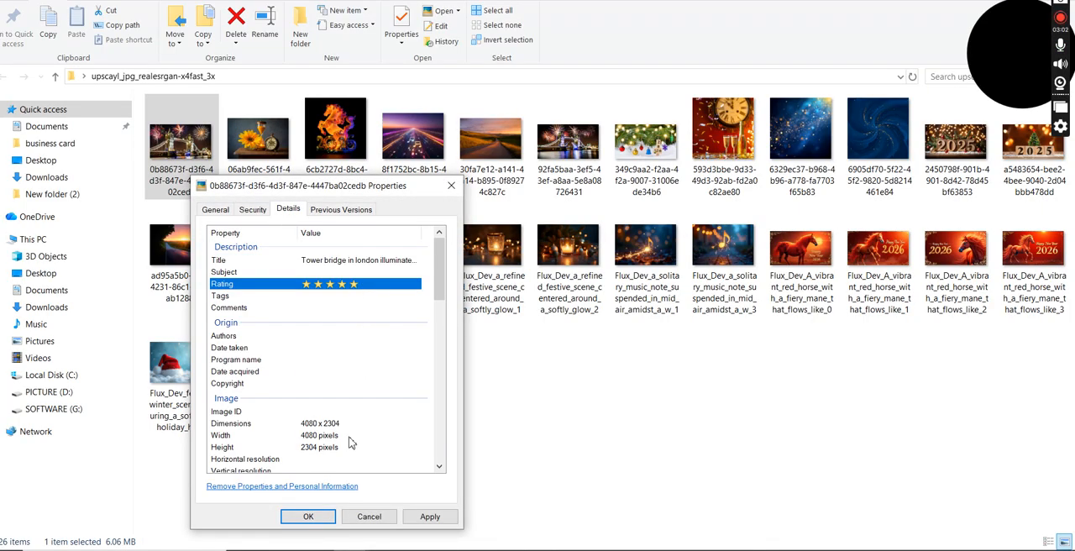
click(308, 517)
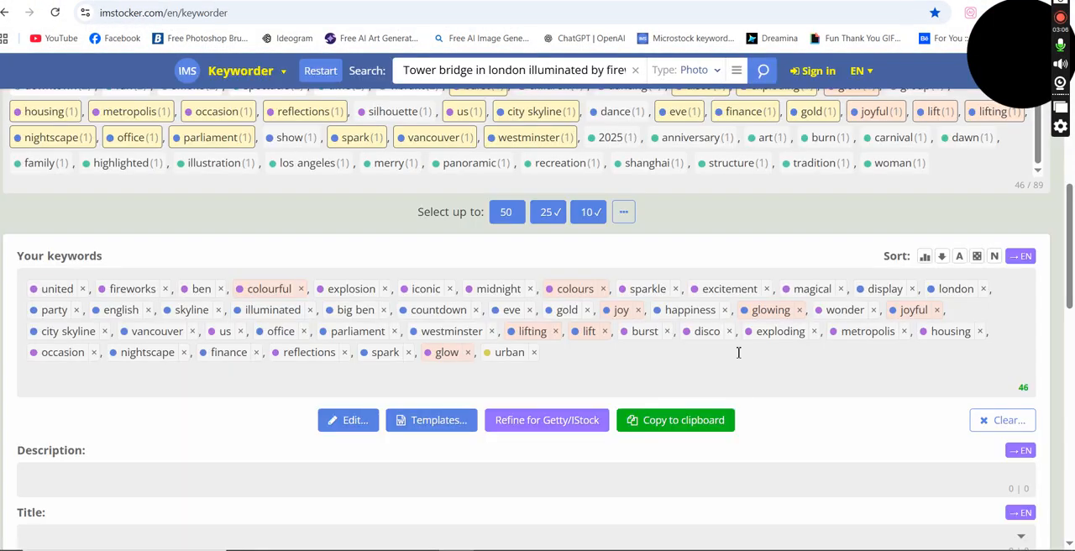
Step: Switch to the 0b88673f image's properties window, paste the copied keywords into the Tags property and save the properties
click(697, 428)
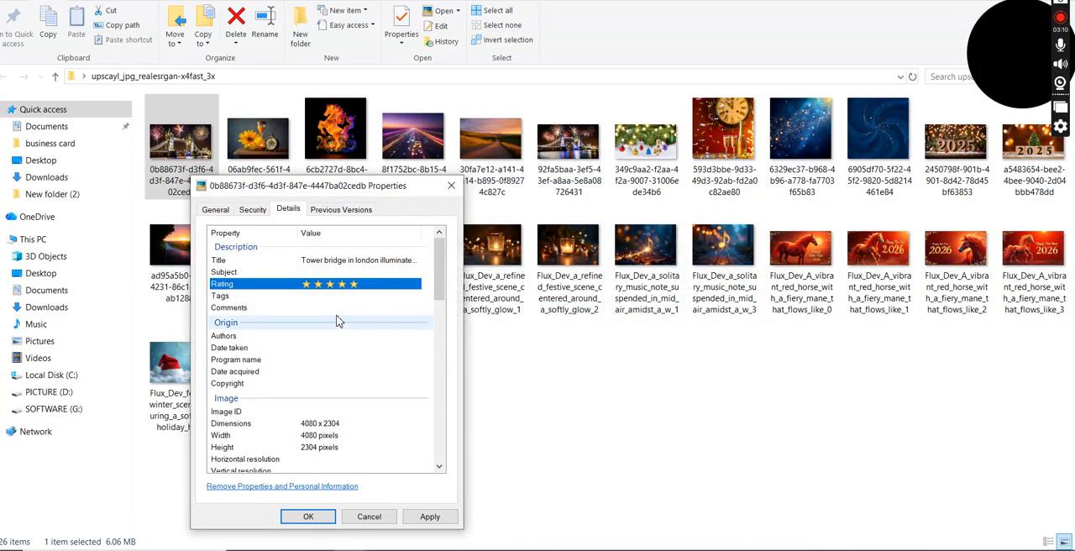
click(335, 295)
right_click(335, 295)
click(356, 353)
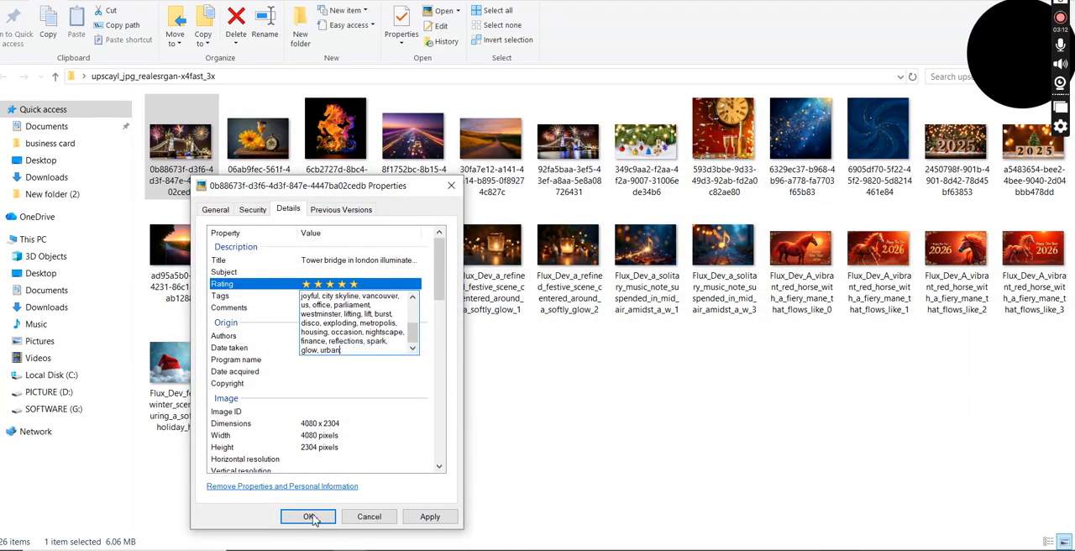
click(311, 515)
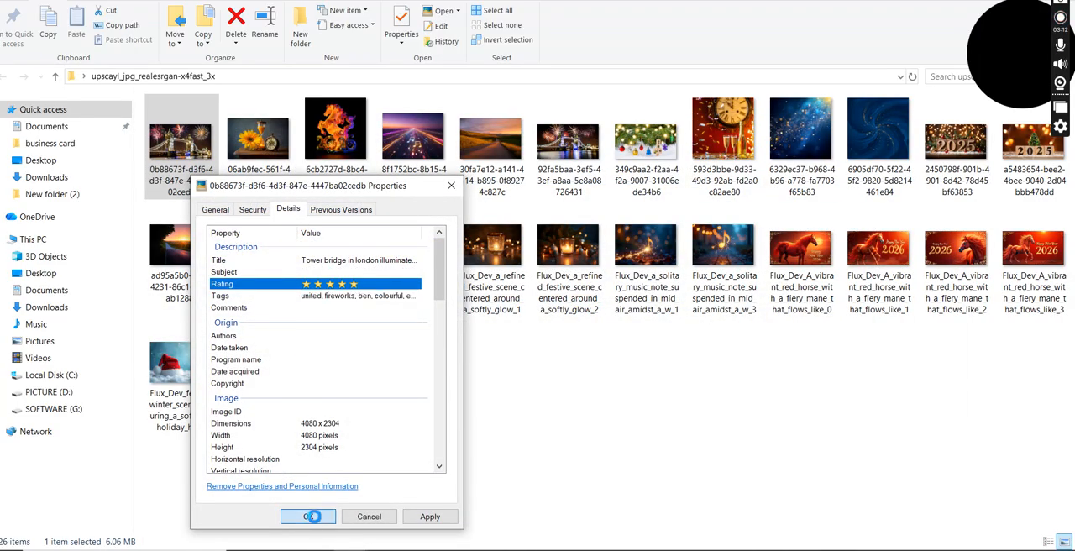
Step: Rename the Tower Bridge image file starting with 0b88673f as 1
right_click(172, 183)
click(250, 518)
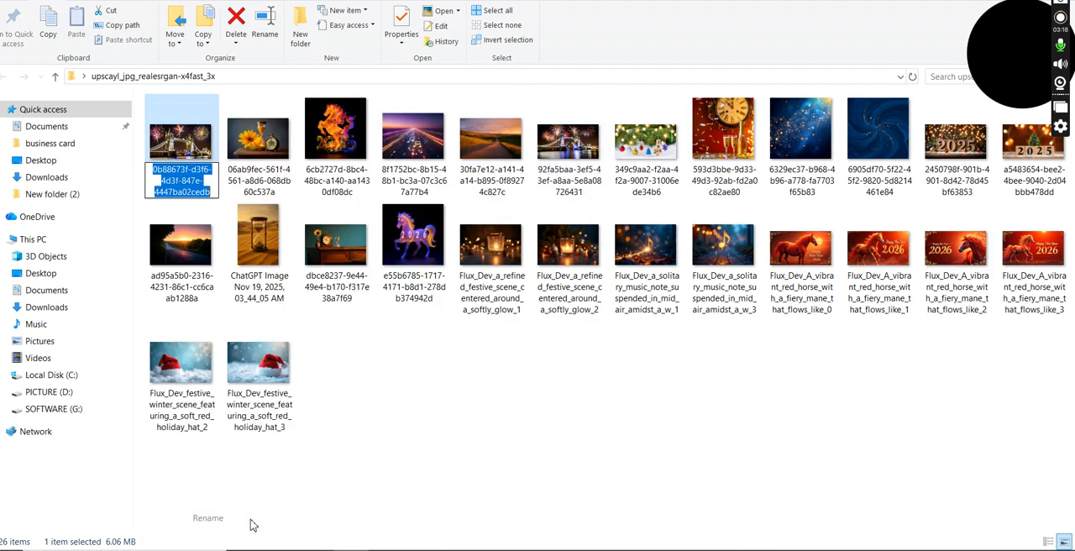
key(BackSpace)
text(1)
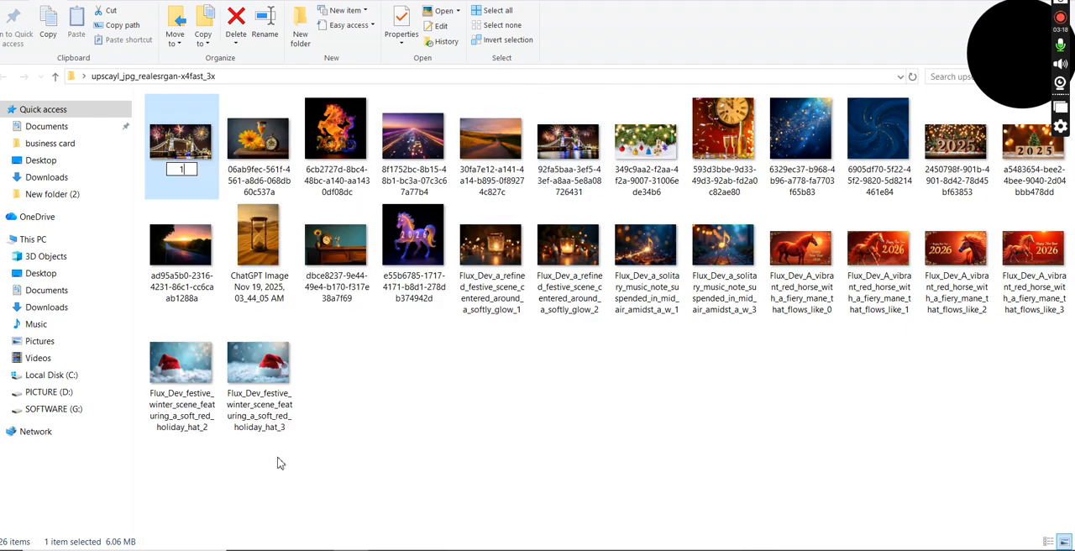
click(413, 374)
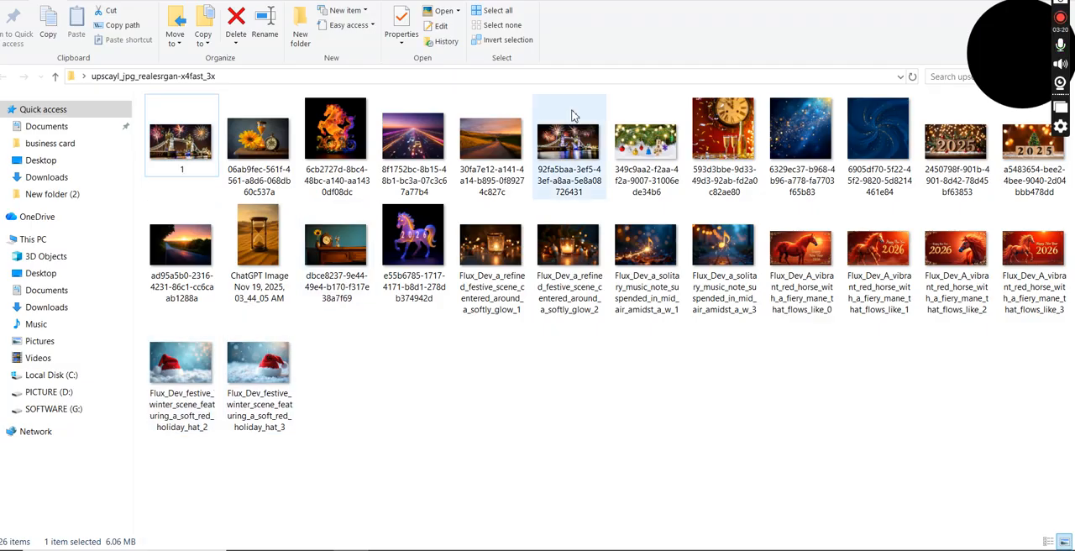
Step: Rename the Tower Bridge image file starting with 92fa5baa as 1, accepting the suggested name 1 (2)
right_click(555, 155)
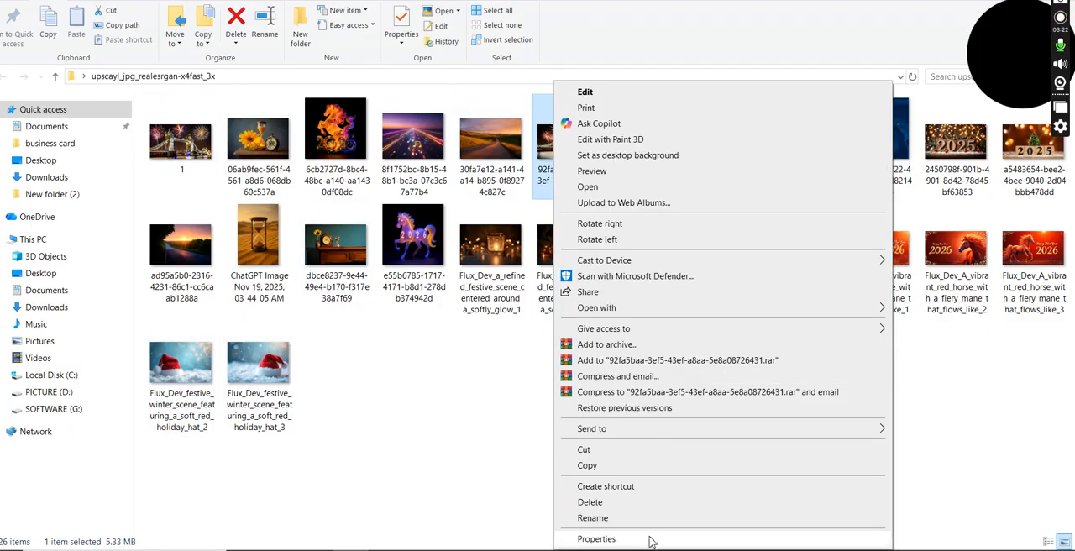
click(645, 516)
key(BackSpace)
text(1)
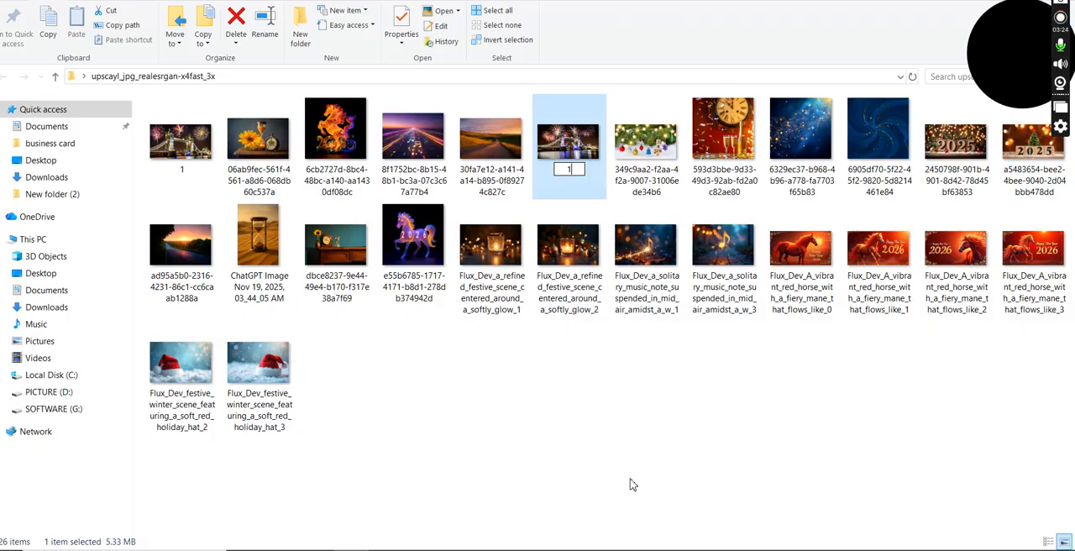
click(593, 438)
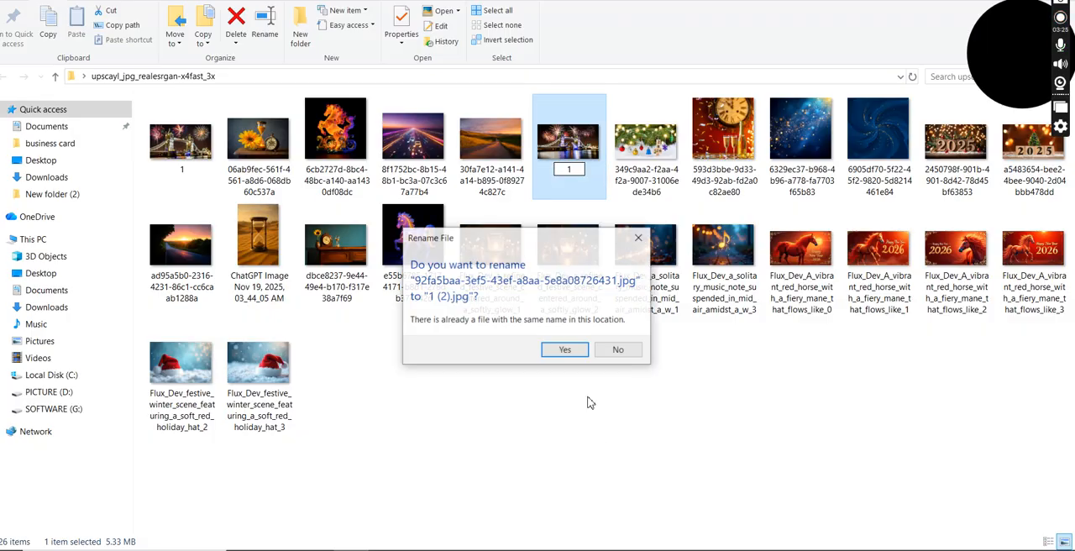
click(563, 350)
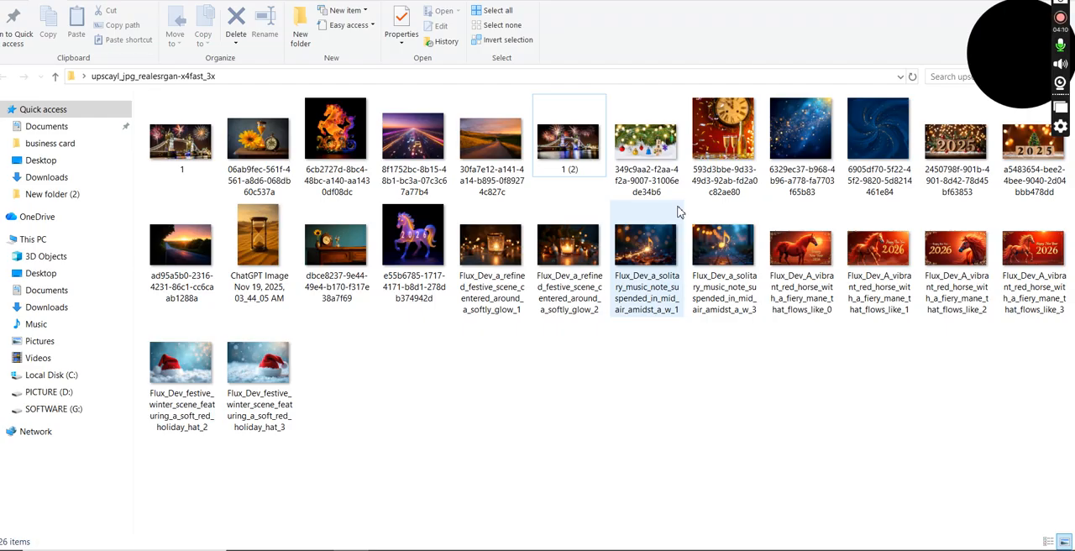
Step: Open the image 1 (2) in the photo viewer to check the picture and its title caption, and close the viewer
click(579, 158)
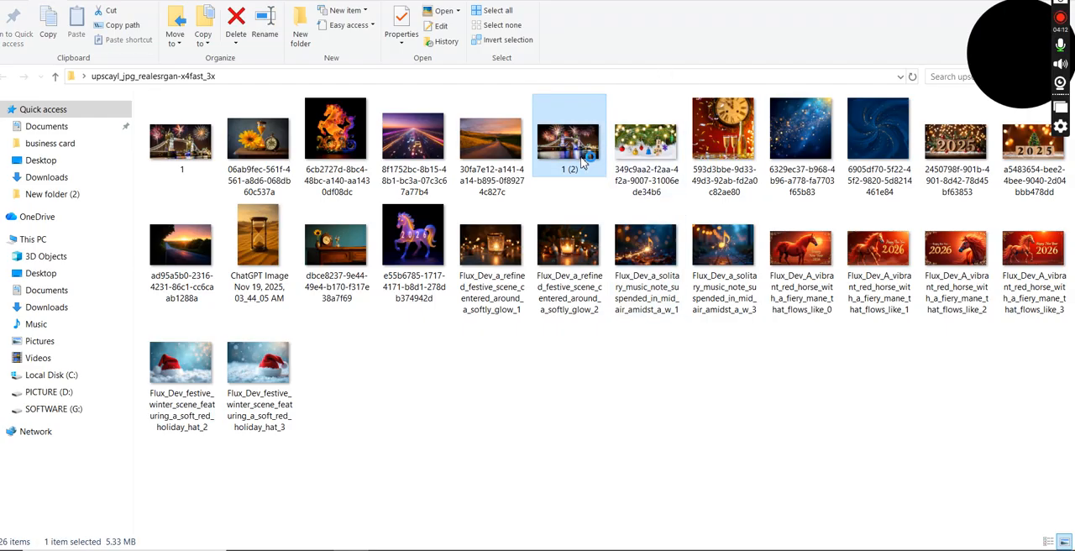
double_click(585, 162)
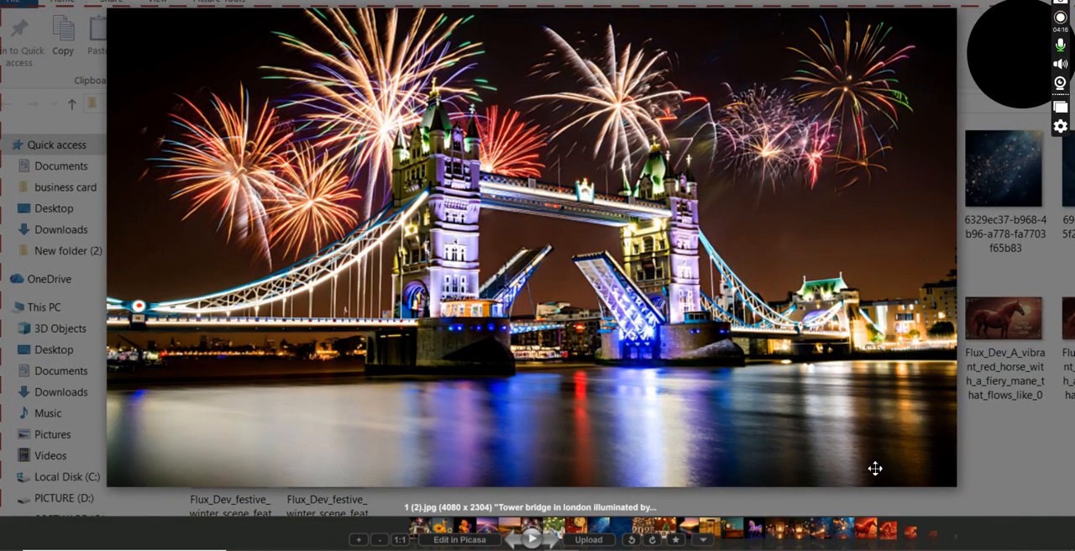
click(932, 5)
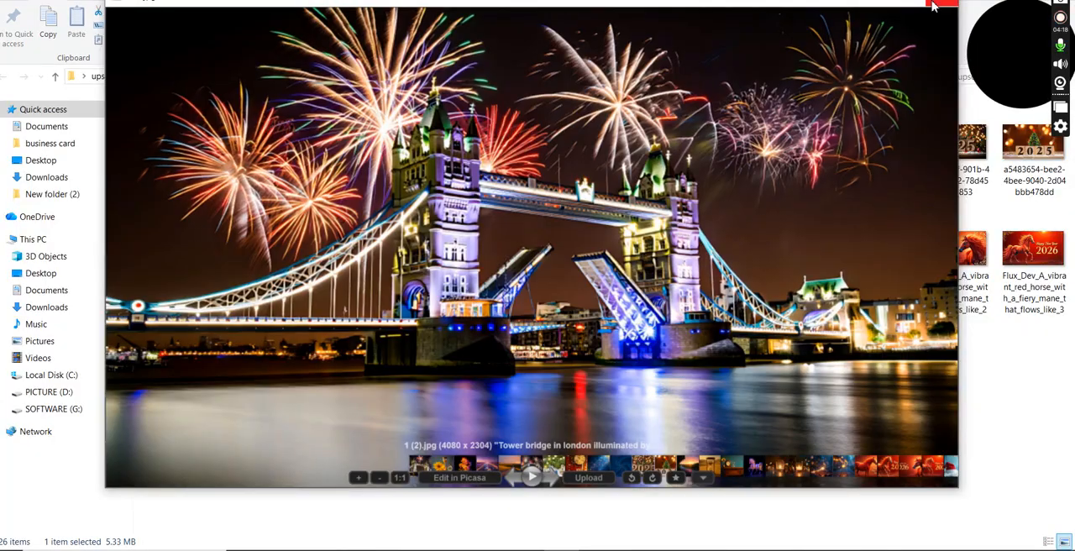